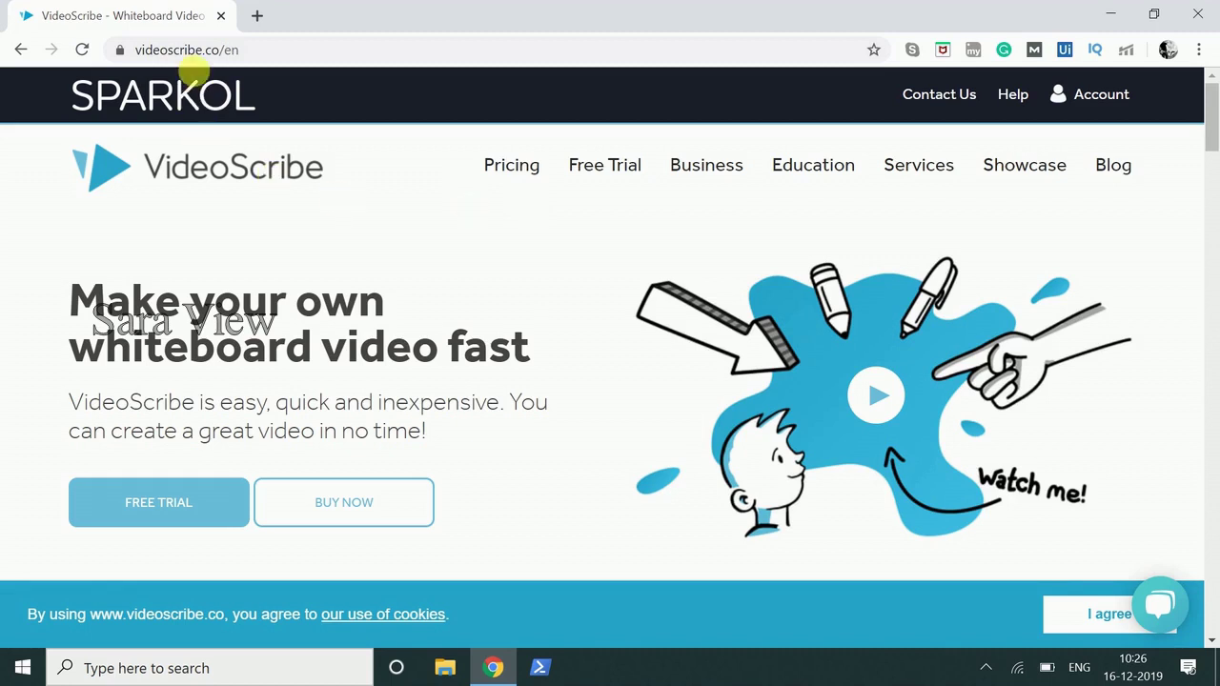
Step: Go to the VideoScribe Free Trial page and scroll through its details
scroll(683, 314, down, 3)
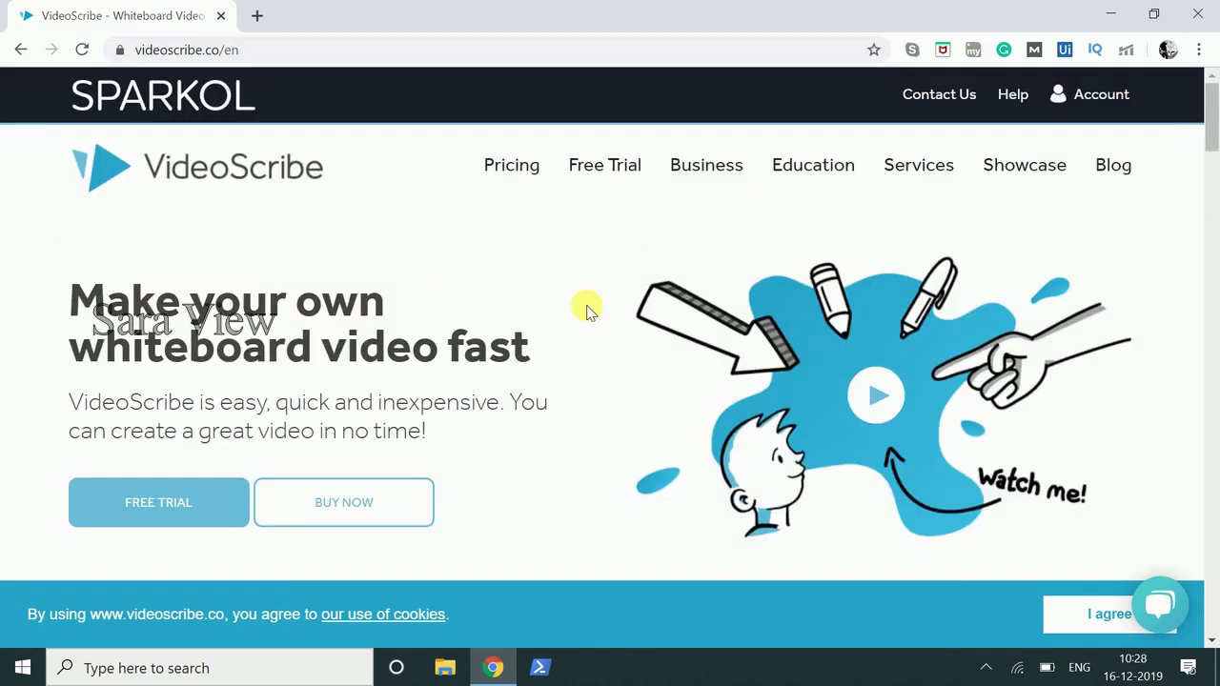
click(619, 178)
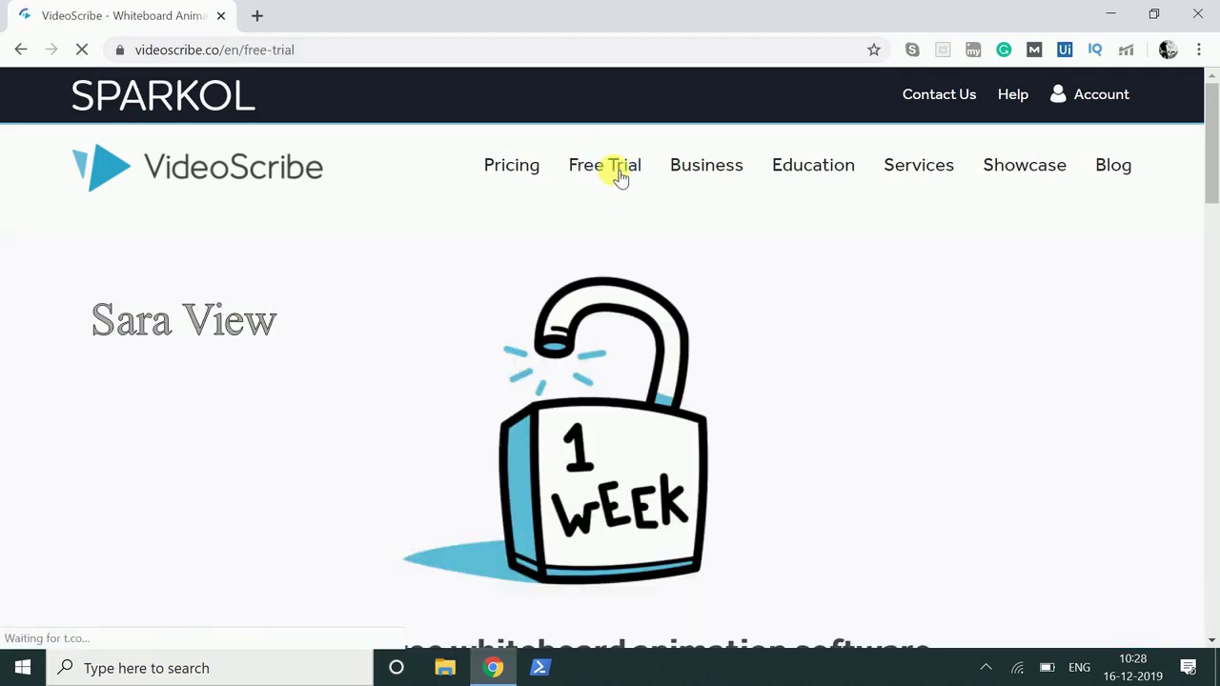
scroll(729, 431, down, 2)
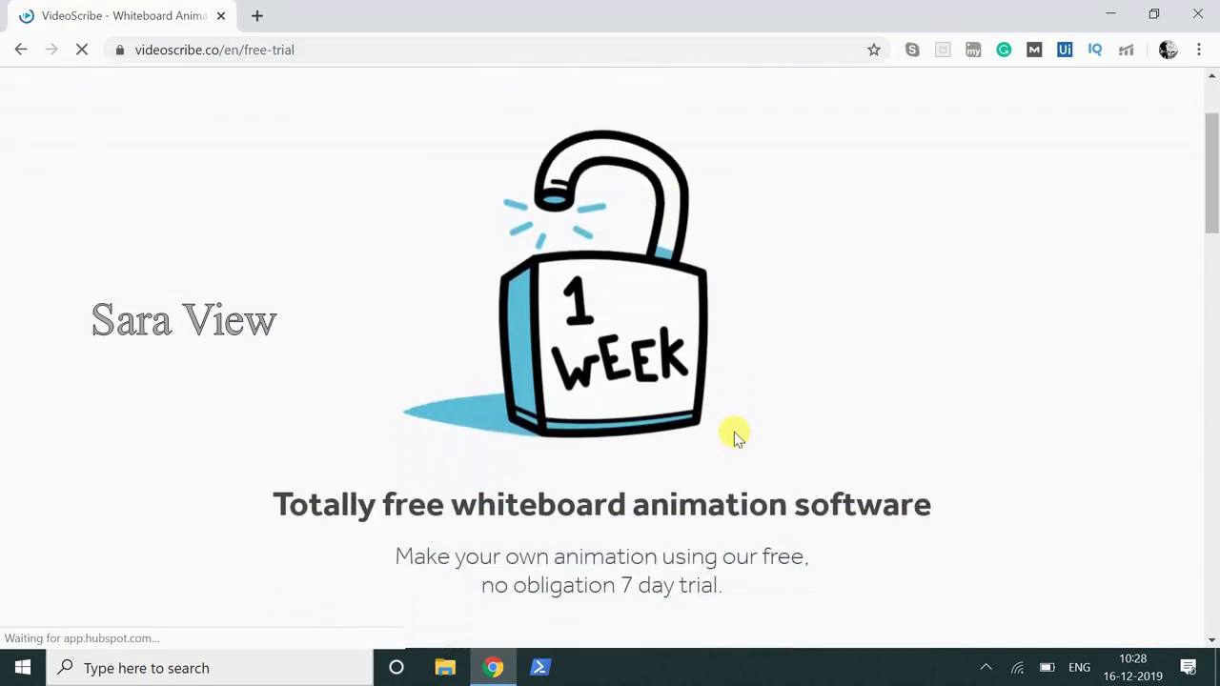
scroll(739, 437, down, 3)
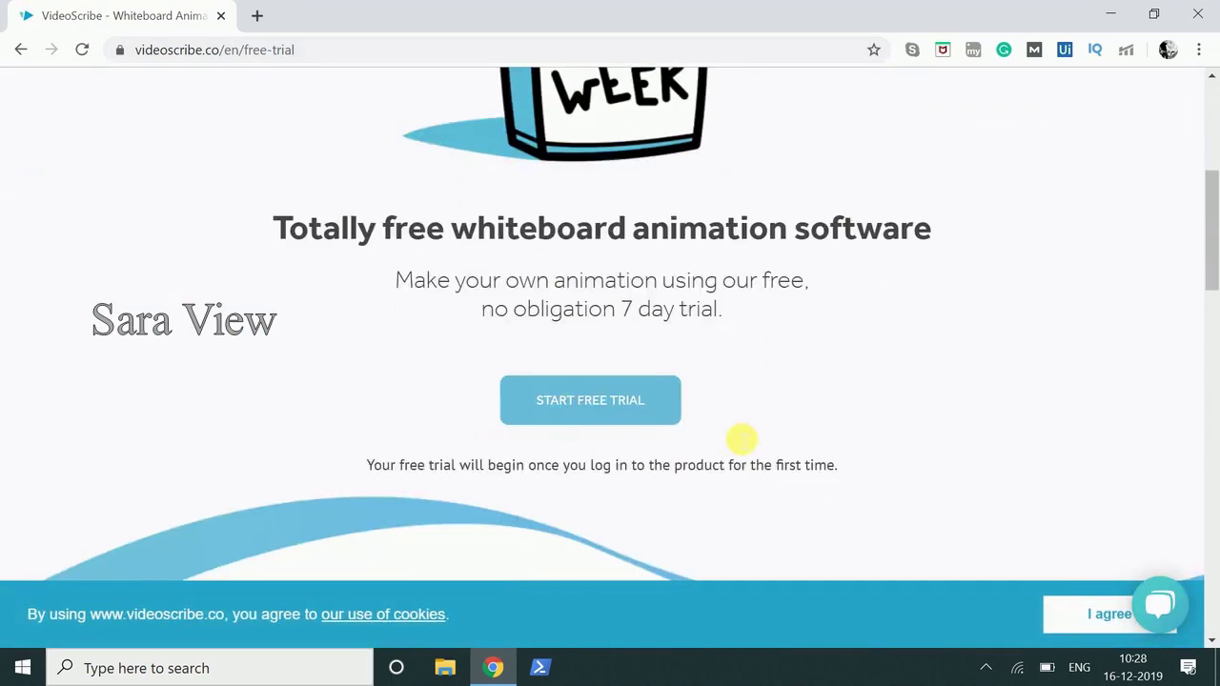
Step: Start the free 7-day trial and review the empty sign-up form fields
click(630, 374)
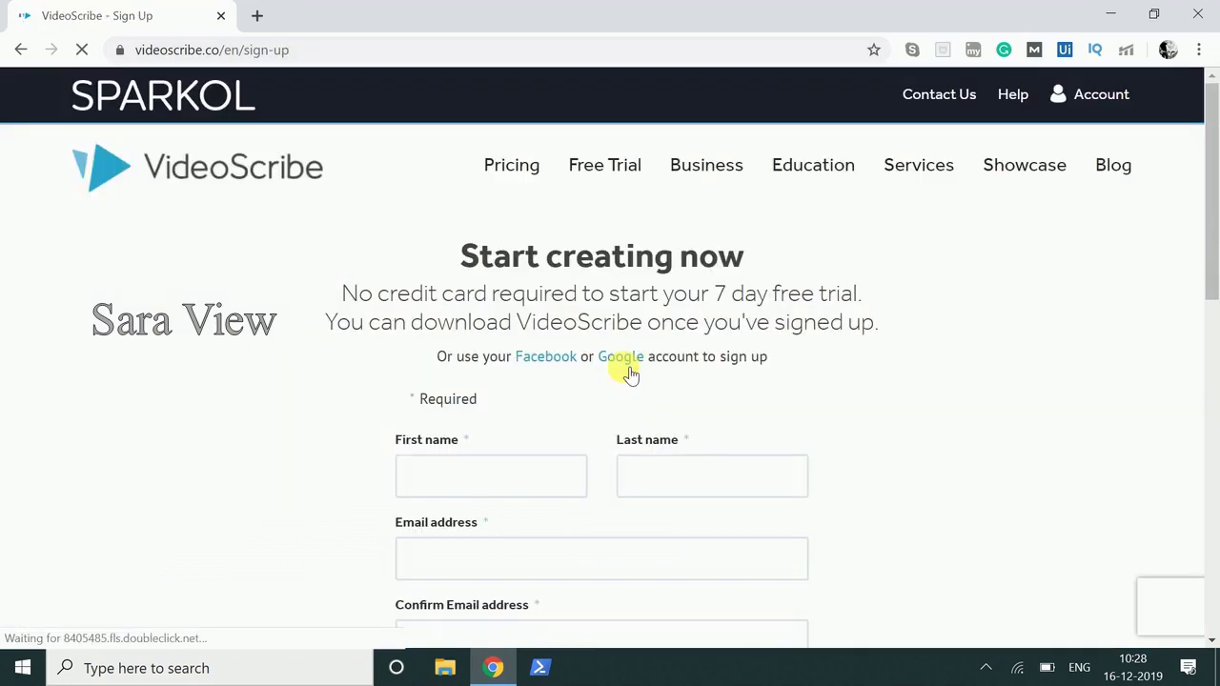
scroll(630, 374, down, 2)
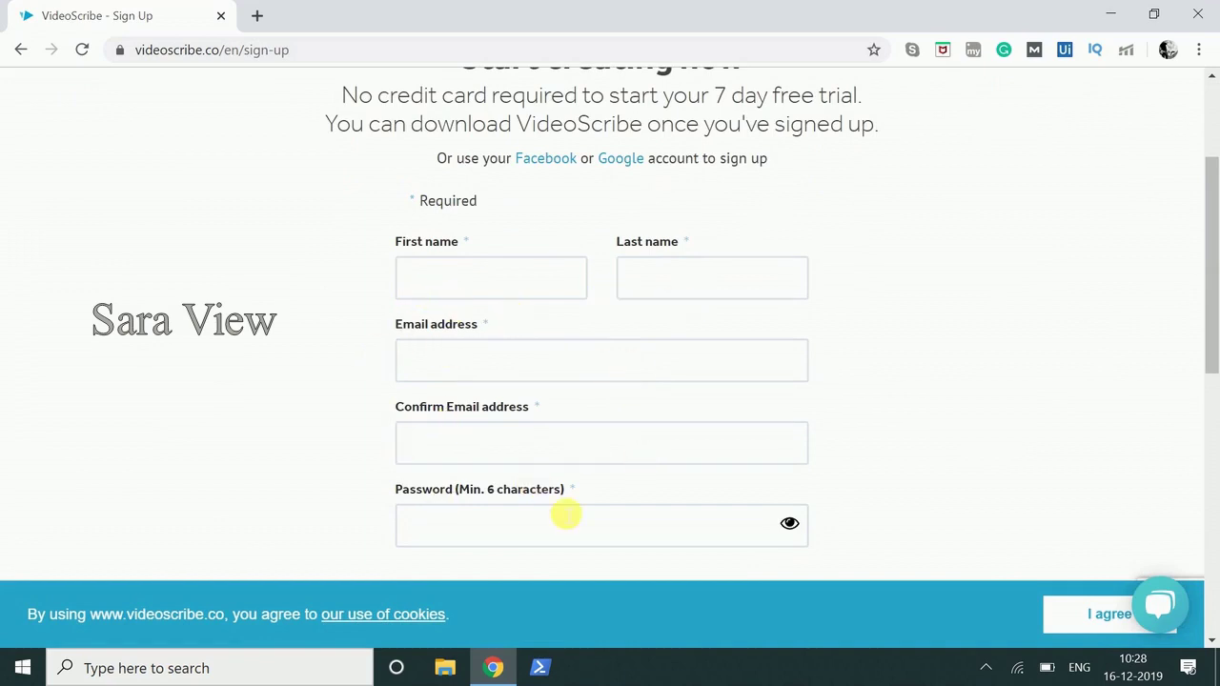
scroll(751, 505, down, 2)
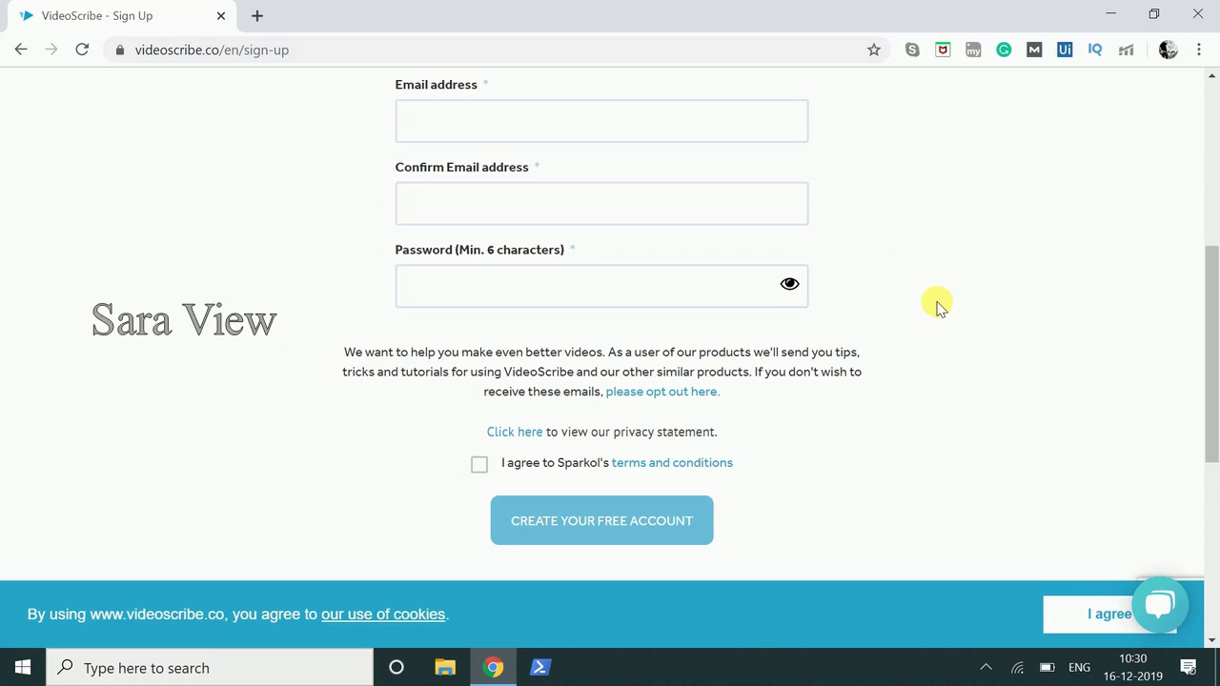
scroll(937, 303, up, 5)
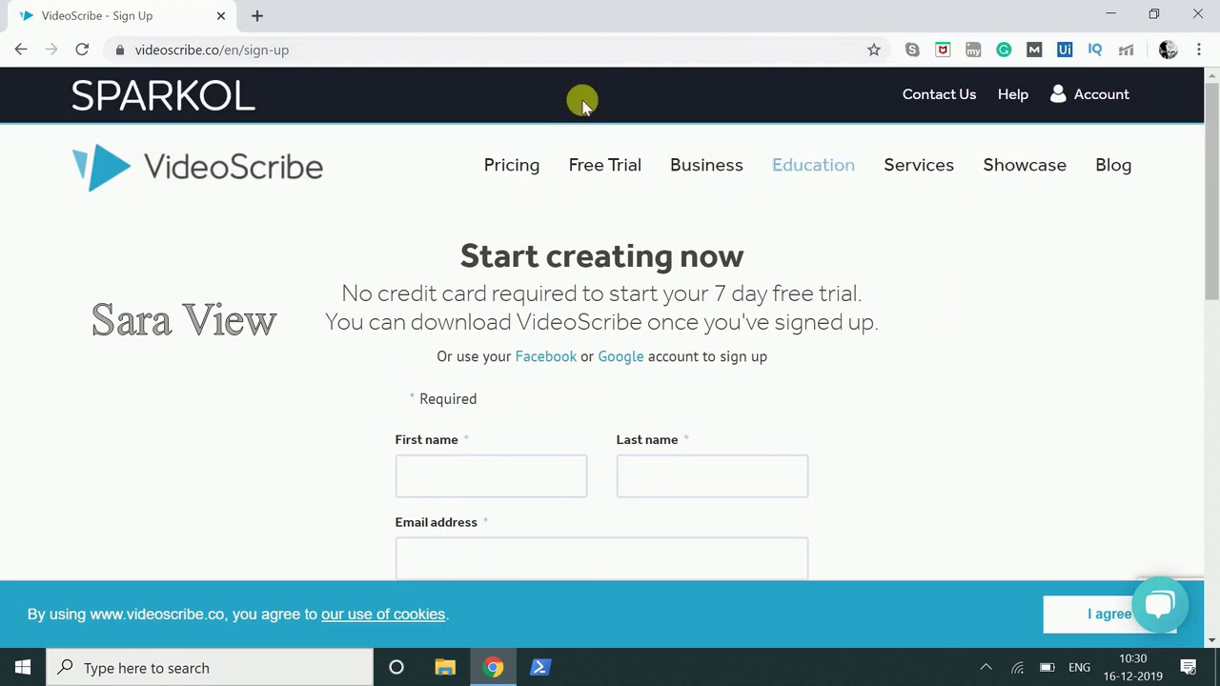
Step: View the VideoScribe pricing plans
click(532, 169)
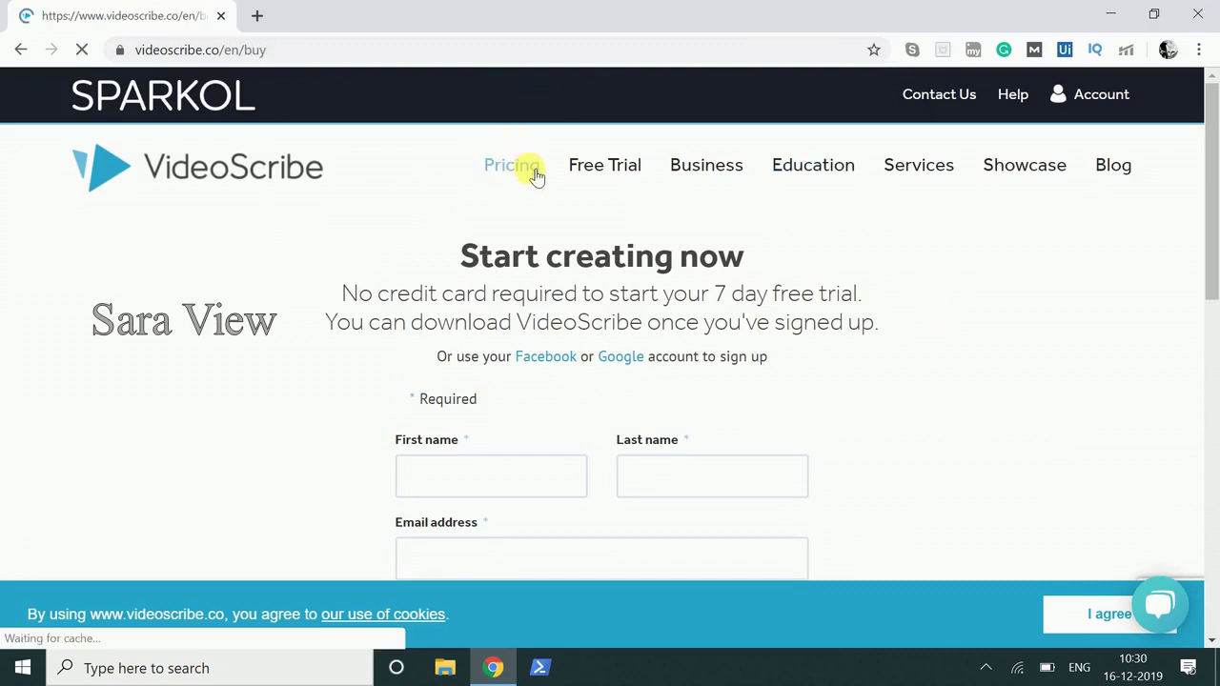
scroll(912, 409, down, 3)
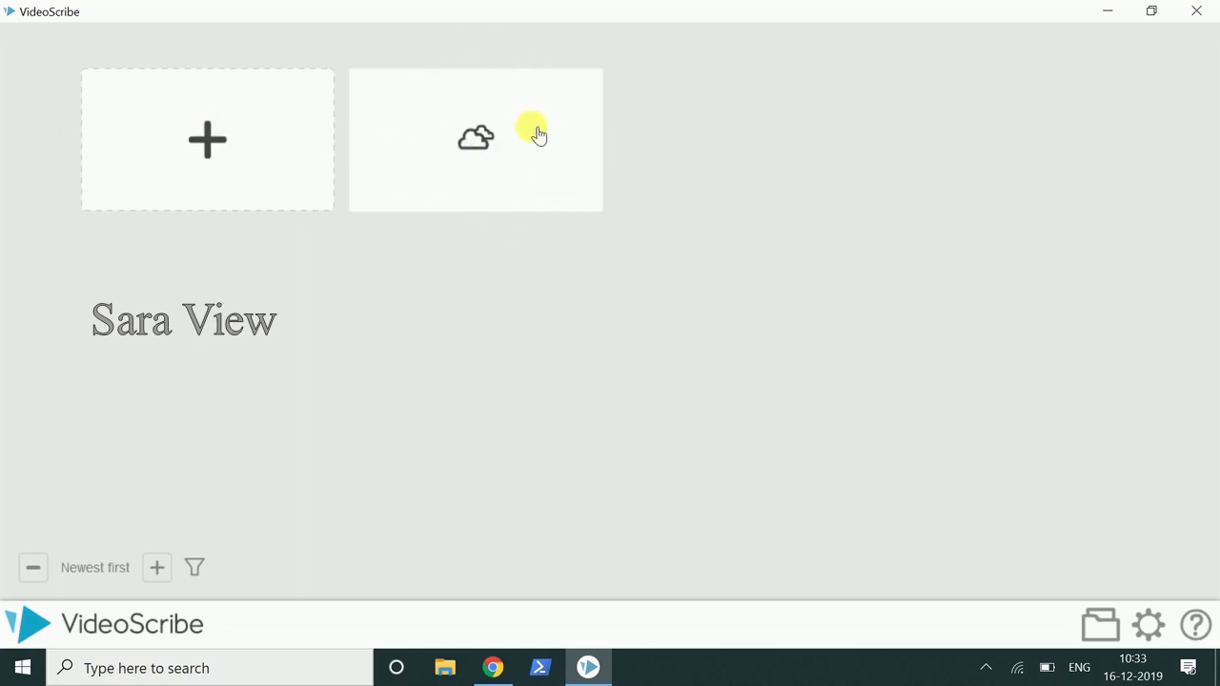
Step: Create a new blank scribe and bring up the Add image library
click(210, 149)
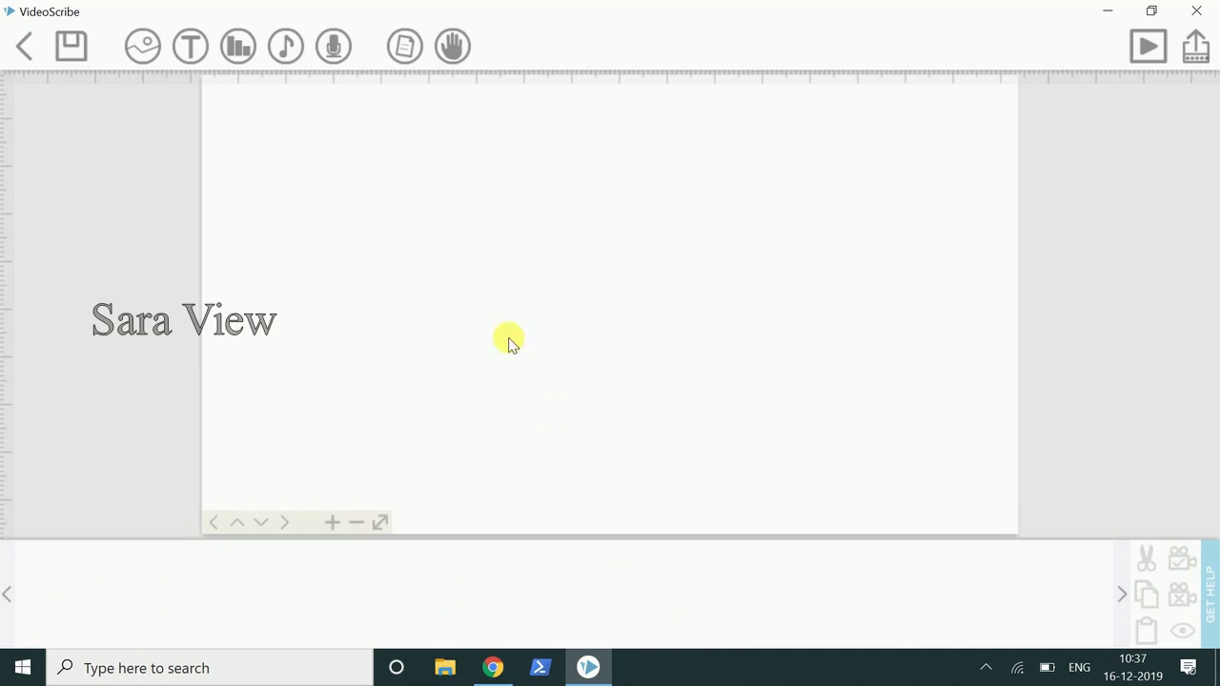
click(148, 52)
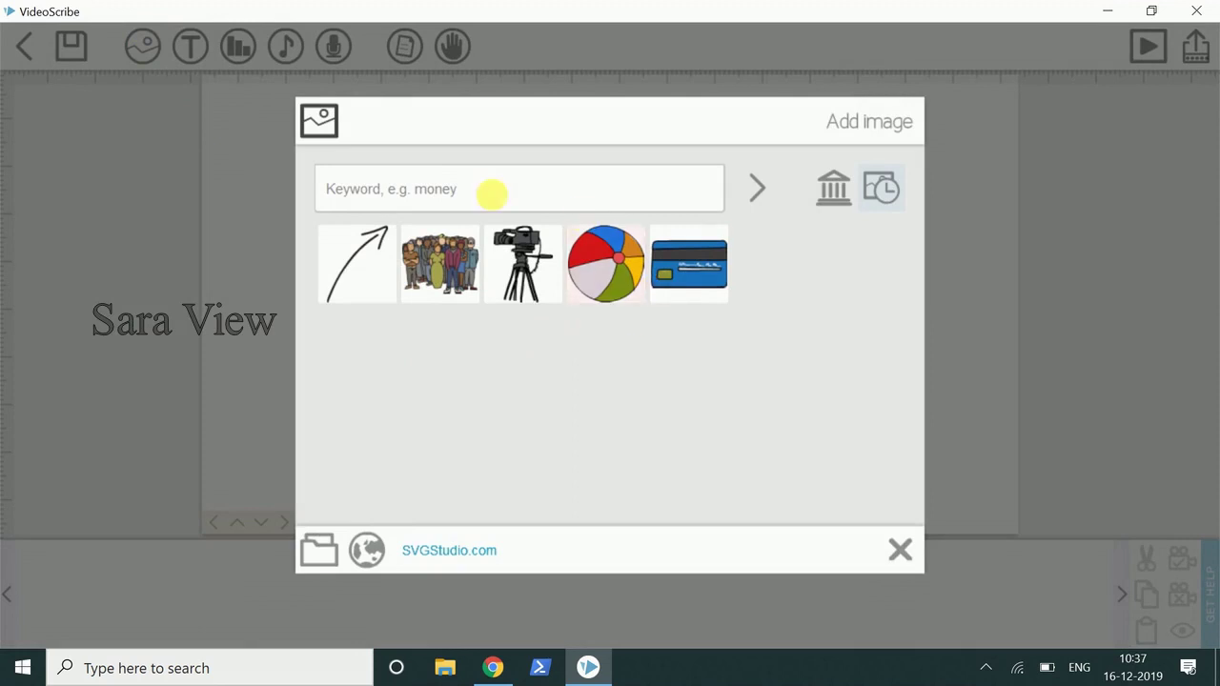
Step: Place the laptop drawing from page five of the BUSINESS image category onto the canvas
mouse_move(591, 259)
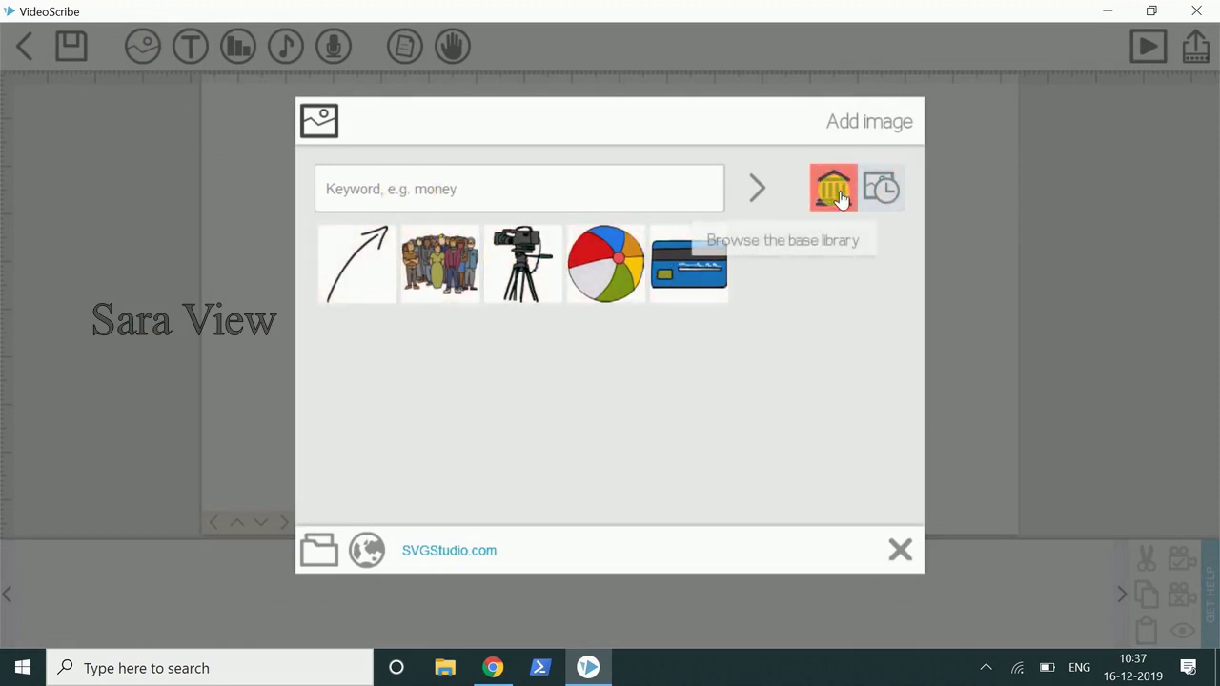
click(835, 191)
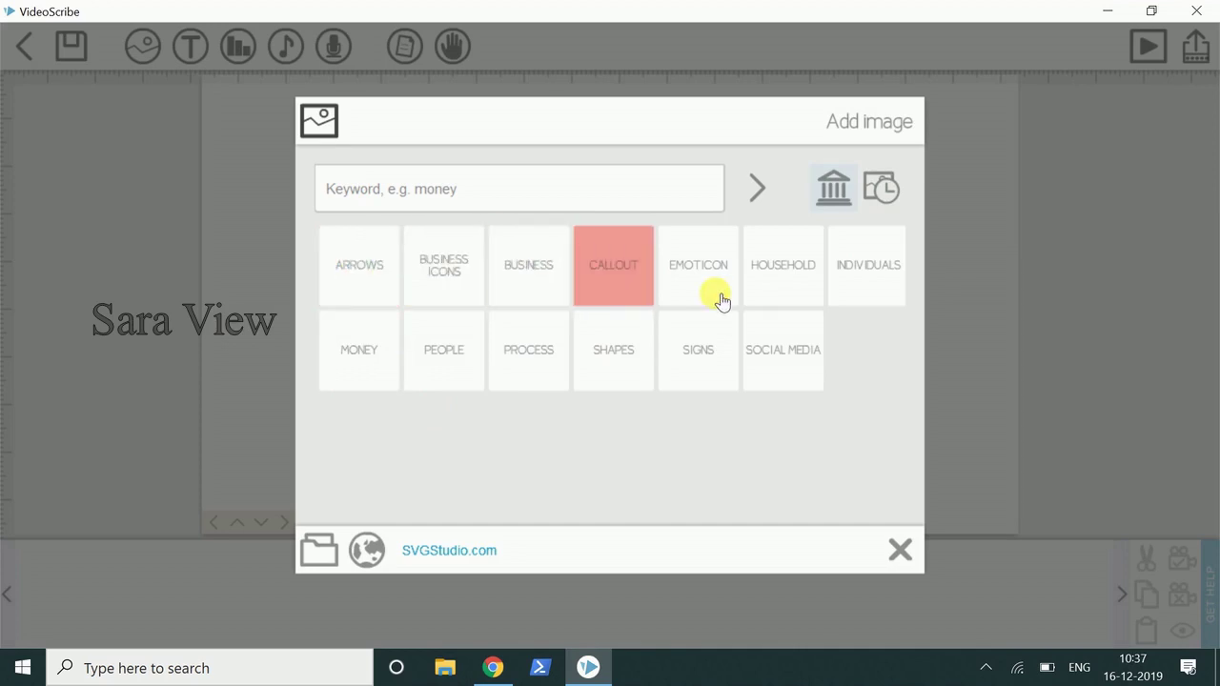
click(547, 289)
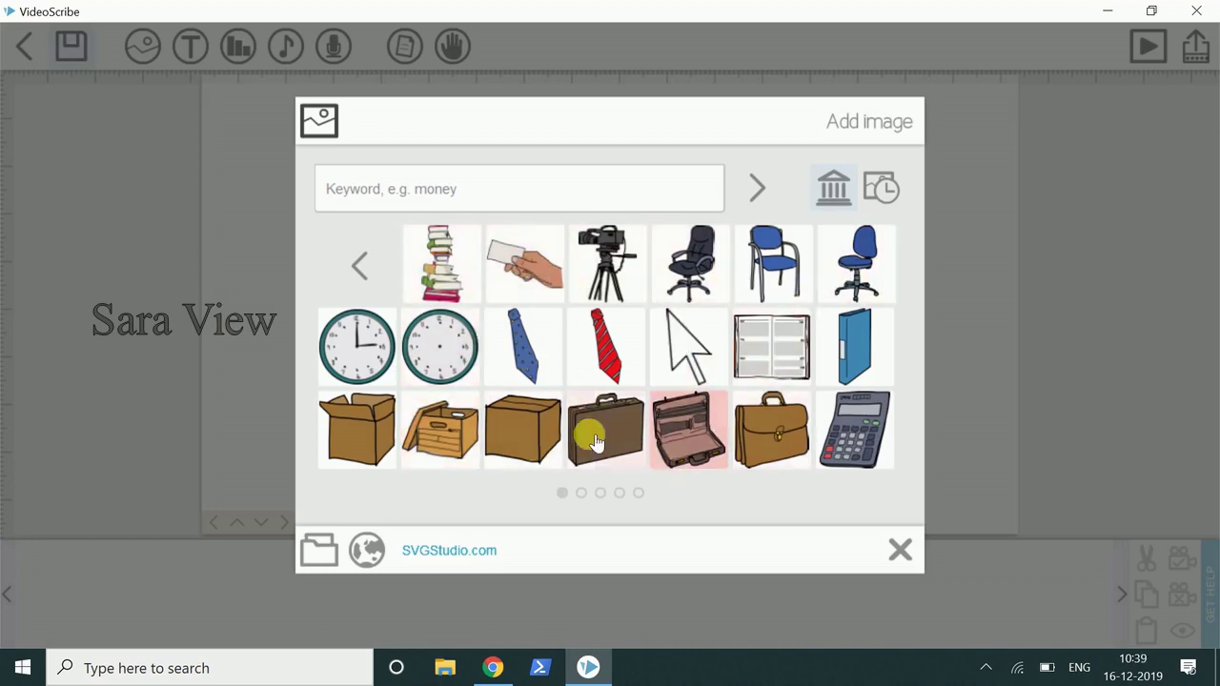
click(583, 492)
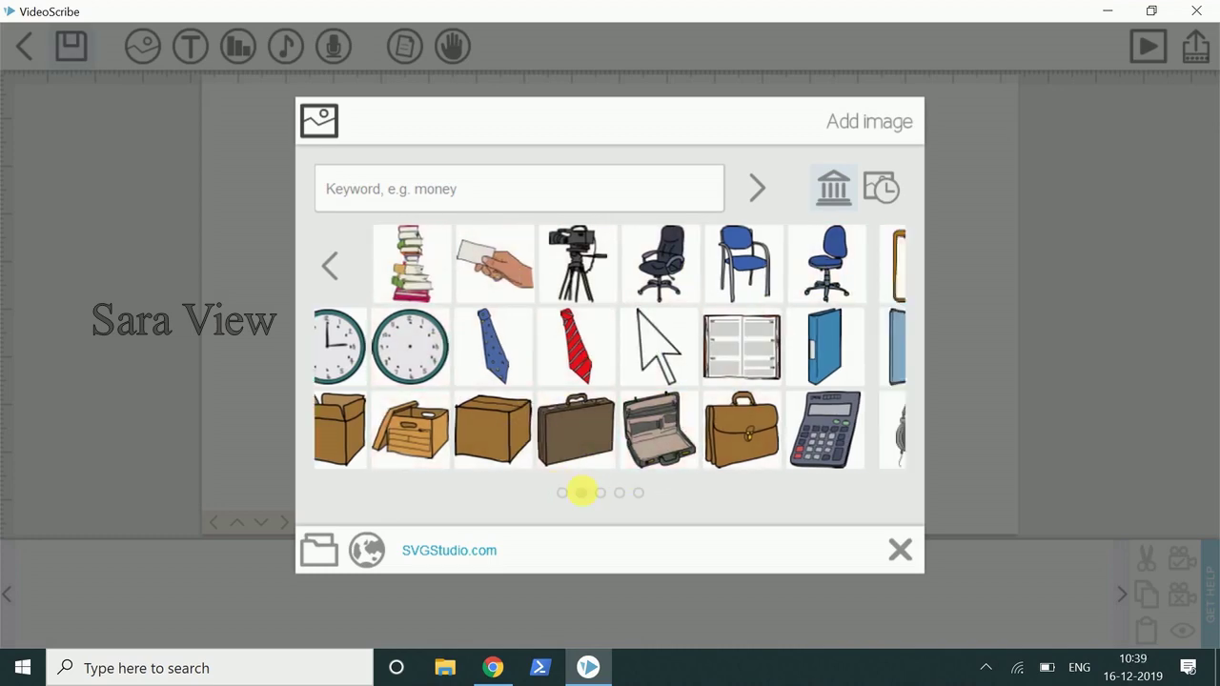
click(603, 493)
click(619, 494)
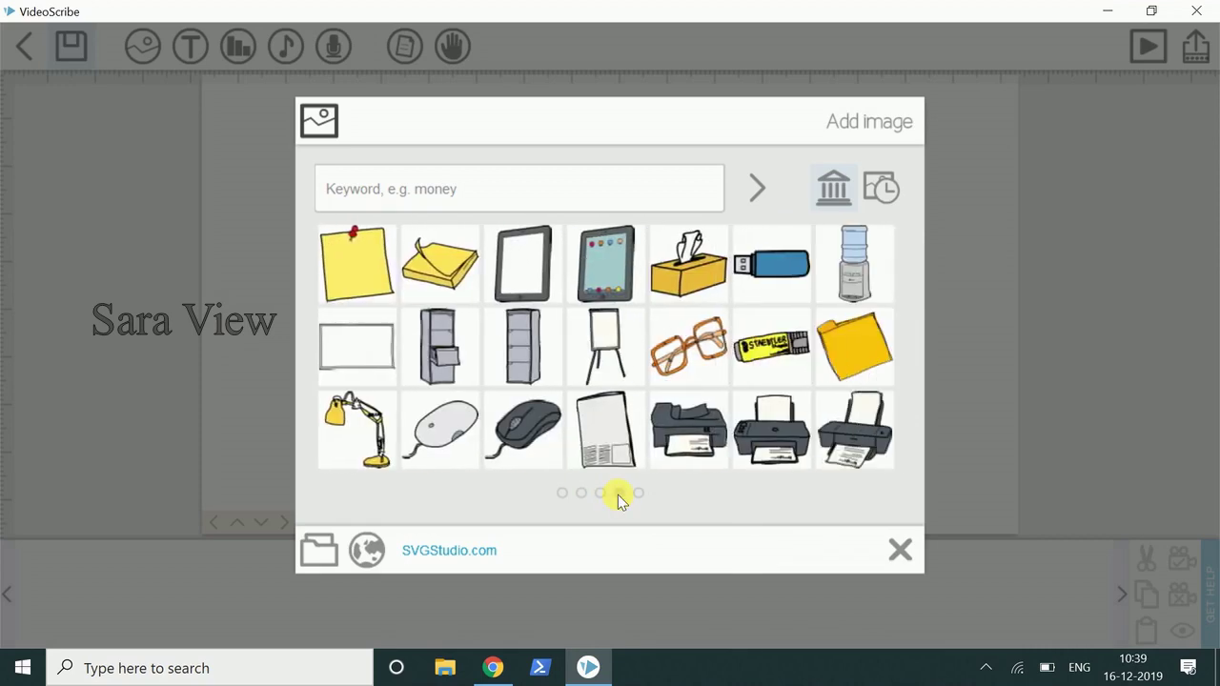
click(639, 493)
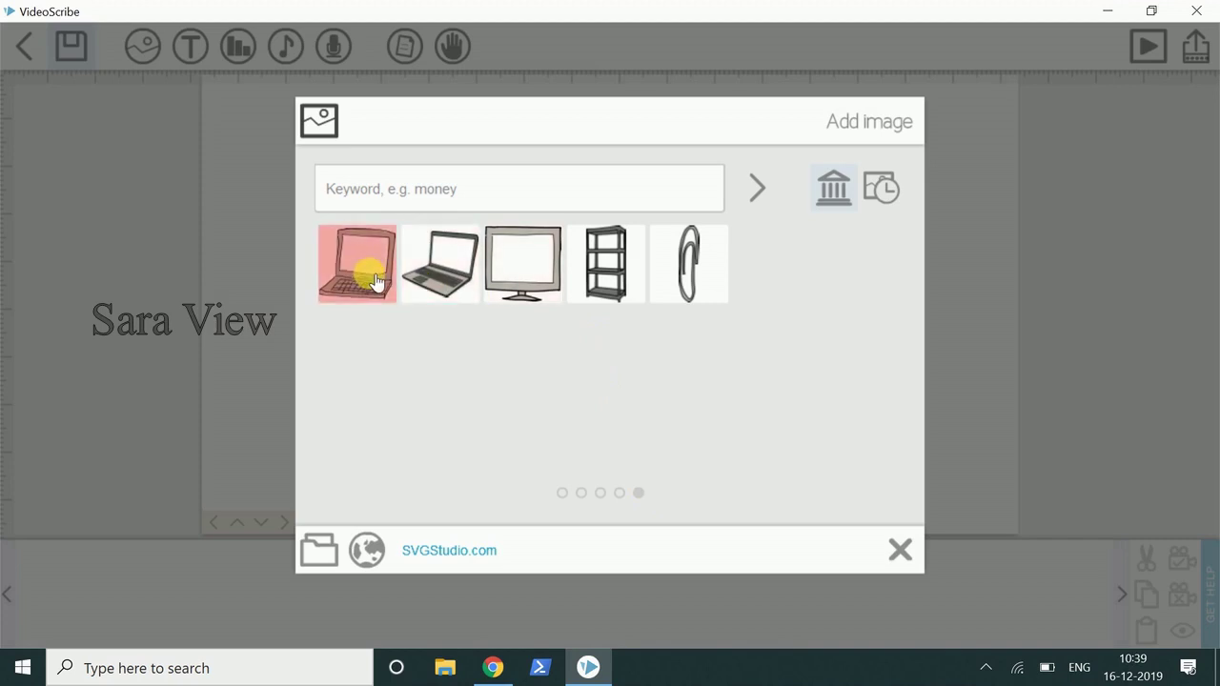
click(372, 276)
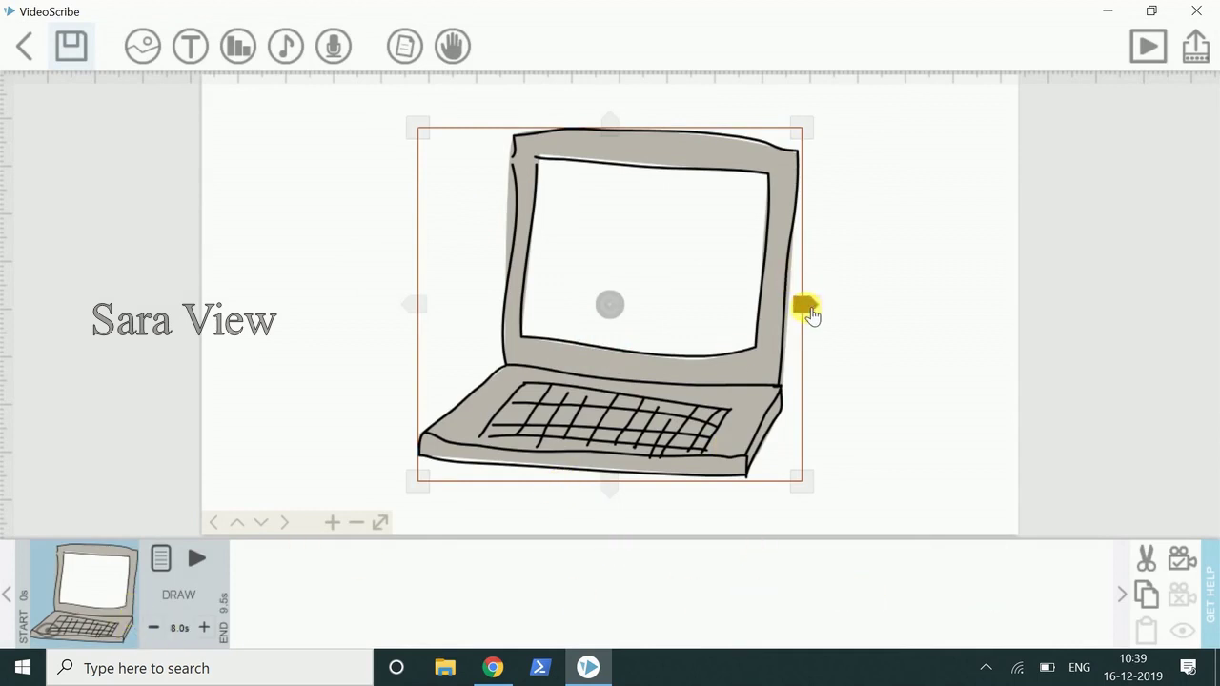
Step: Shrink and straighten the laptop drawing so it sits smaller at the canvas centre
mouse_move(805, 308)
mouse_down()
mouse_move(730, 291)
mouse_move(786, 307)
mouse_up()
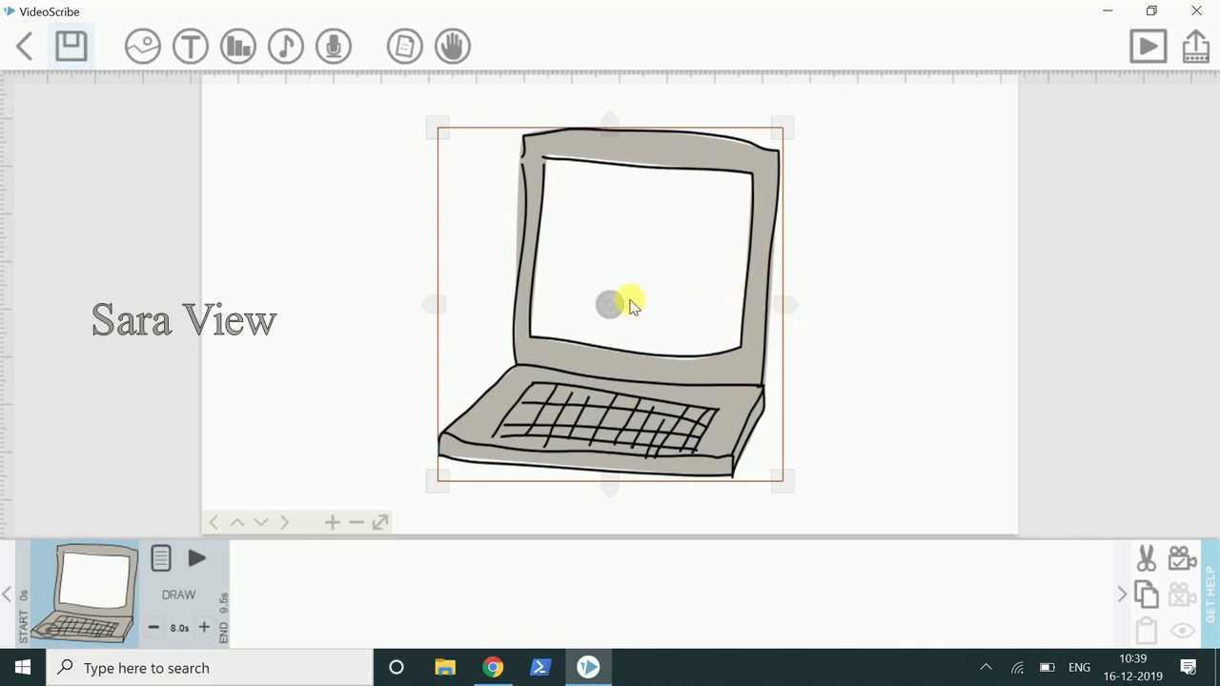
mouse_move(617, 305)
mouse_down()
mouse_move(619, 327)
mouse_move(629, 324)
mouse_move(634, 307)
mouse_move(621, 302)
mouse_up()
drag(811, 450, 714, 381)
drag(622, 305, 649, 315)
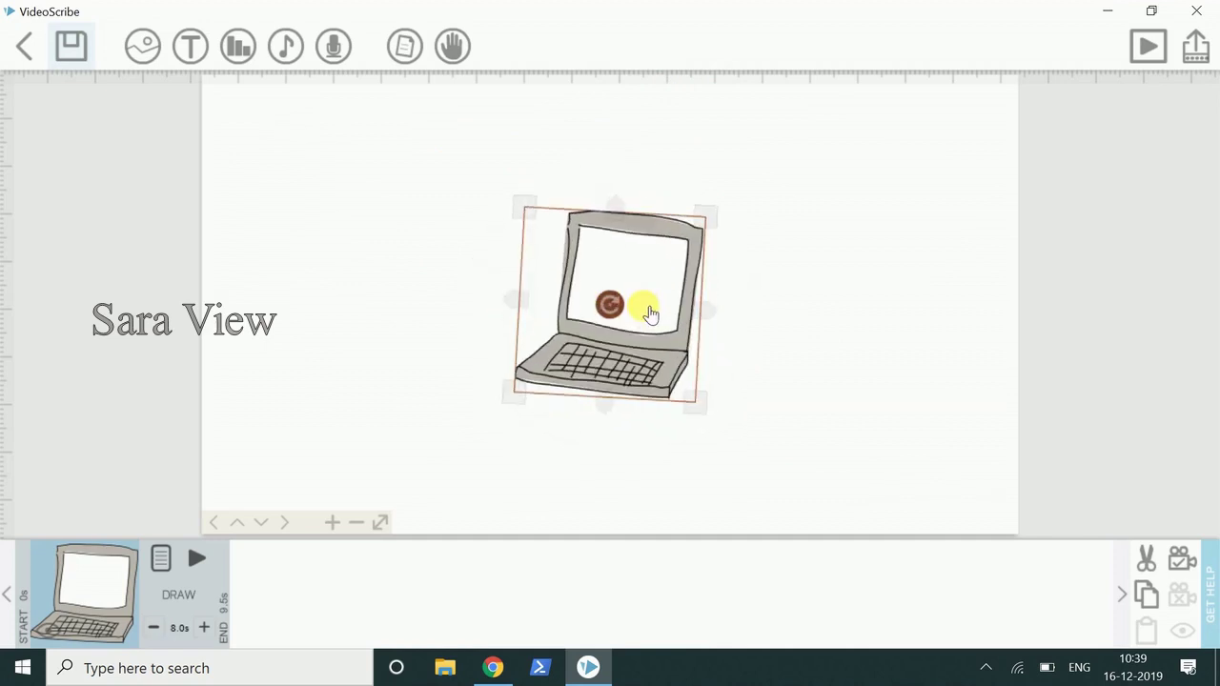
drag(530, 216, 324, 160)
drag(753, 450, 686, 413)
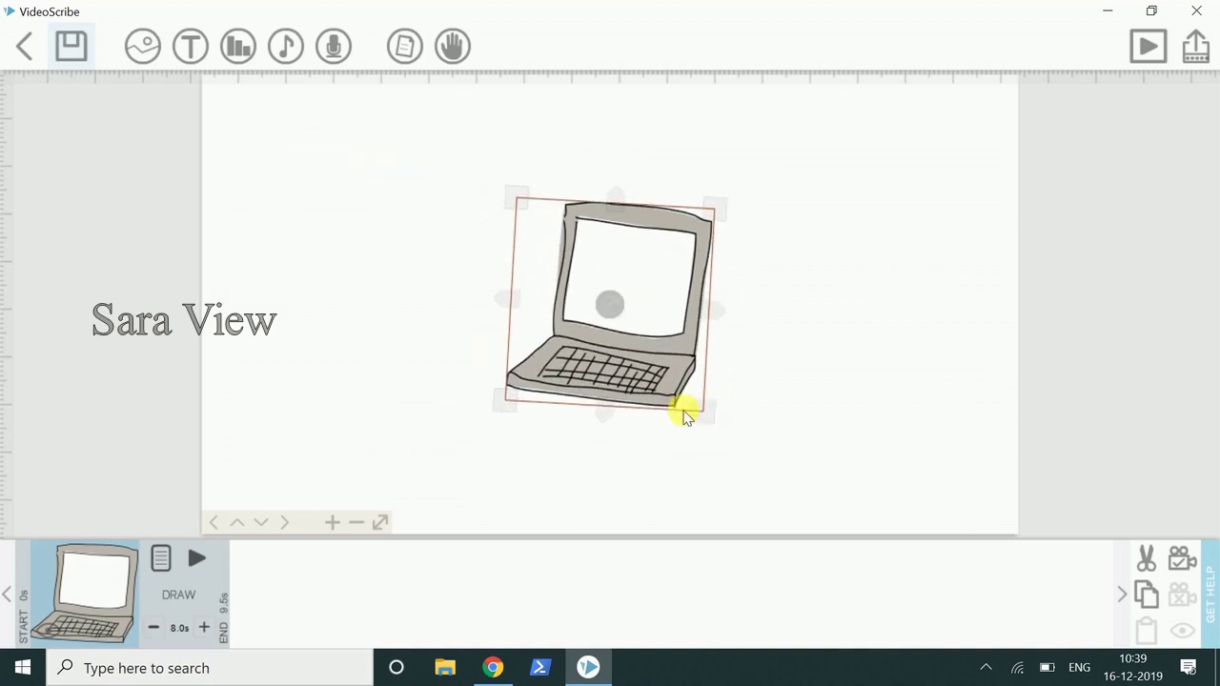
click(841, 440)
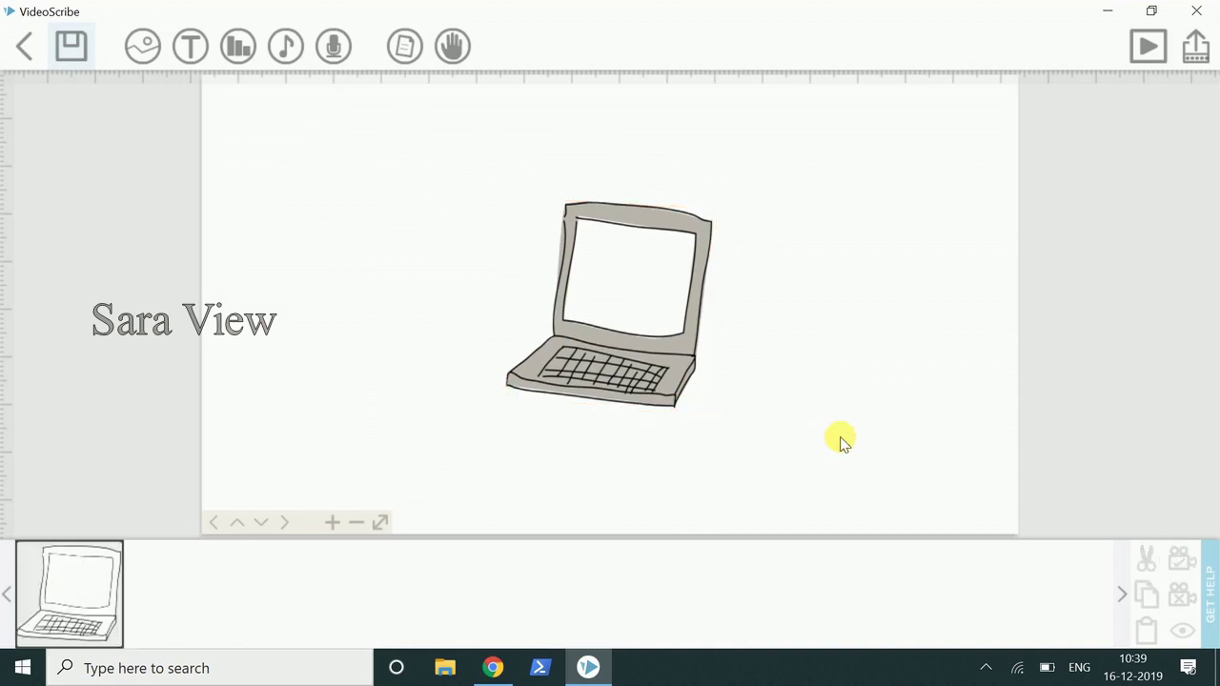
Step: Add the text 'WELCOME TO OUR CHANNEL' in red across the laptop
click(191, 53)
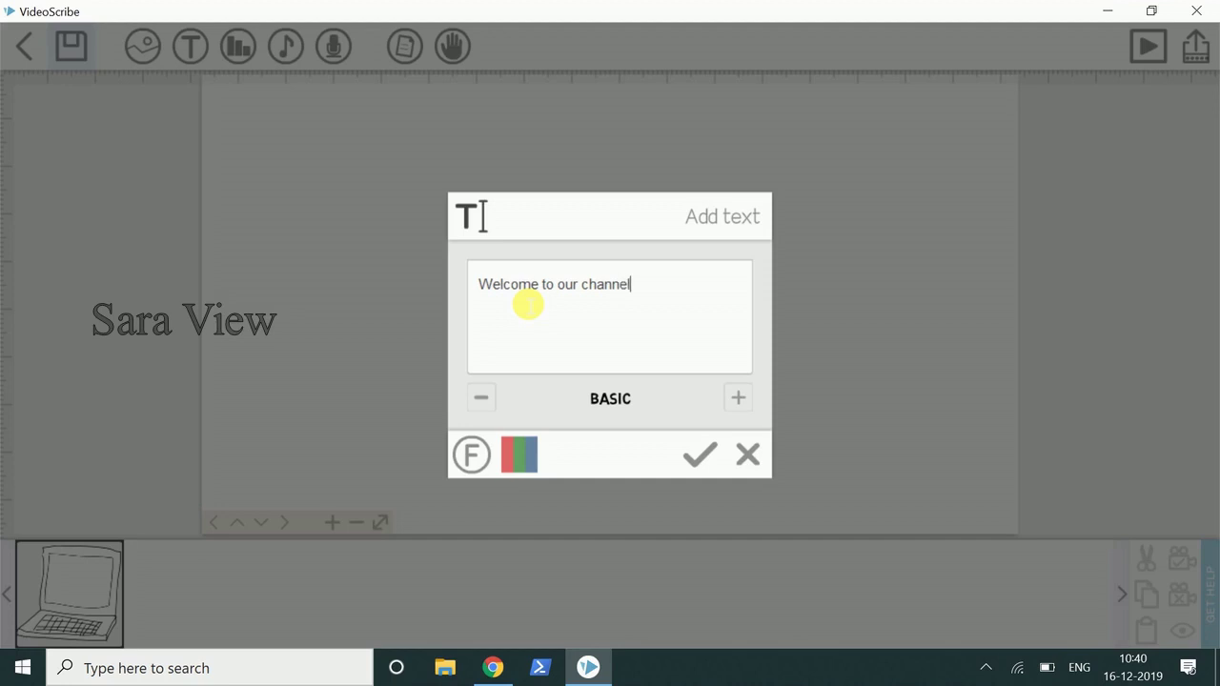
click(522, 456)
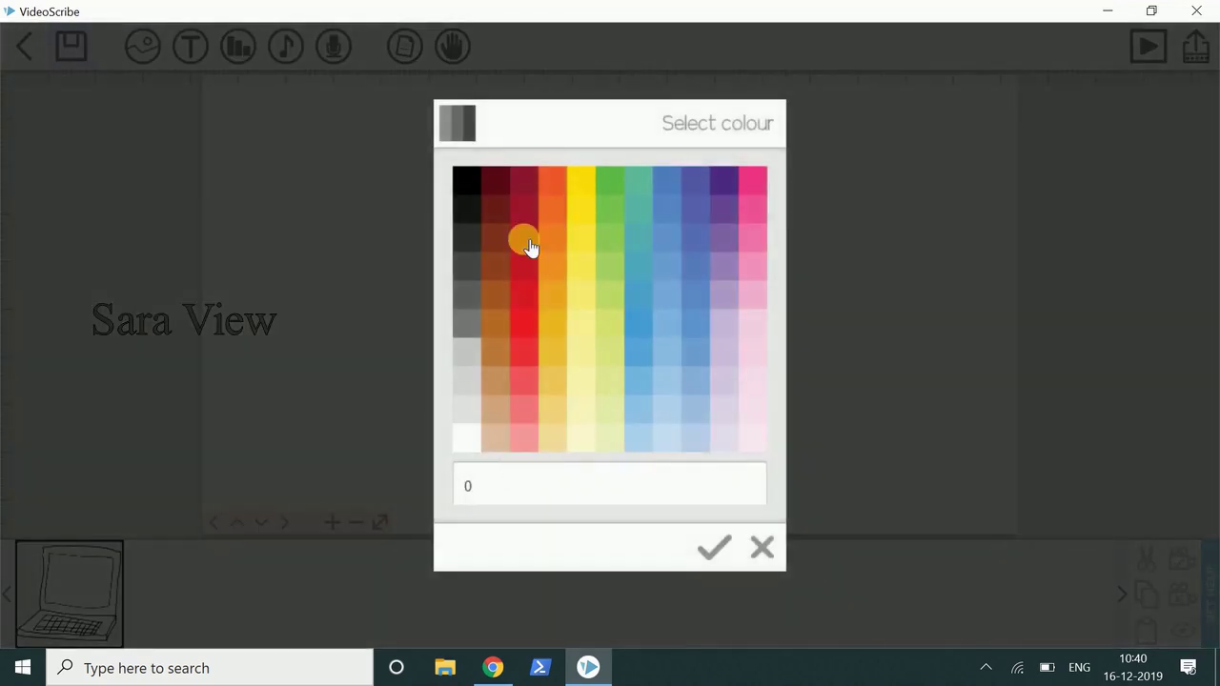
click(534, 240)
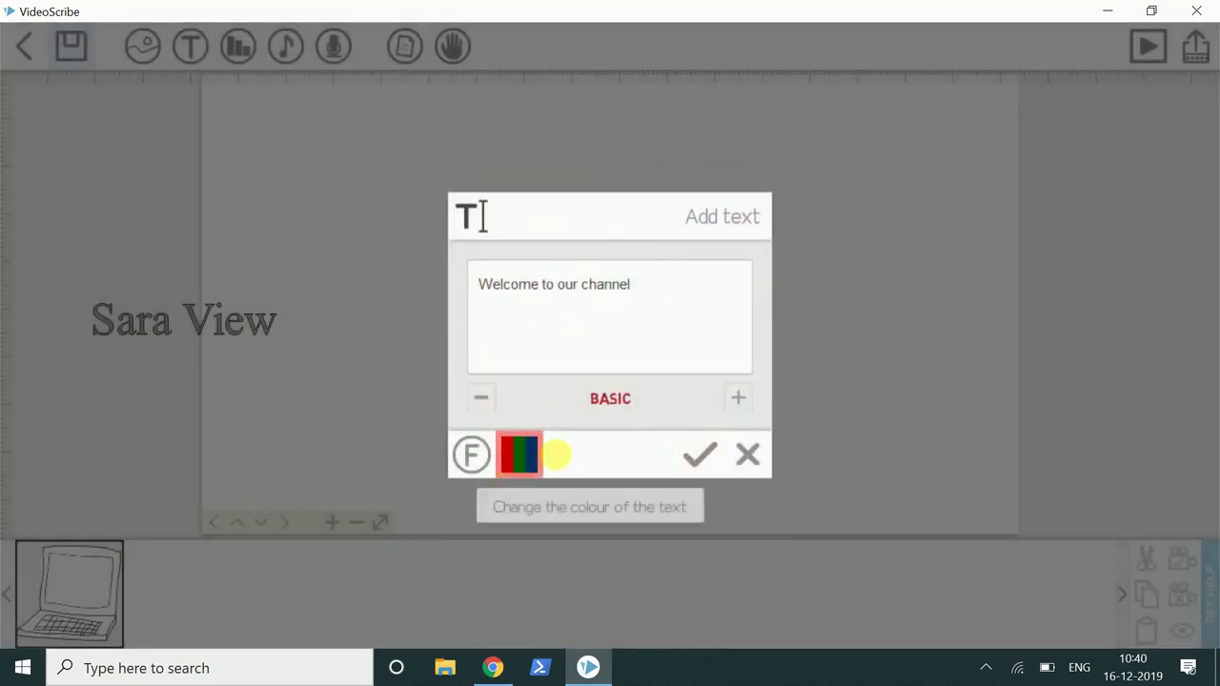
click(700, 462)
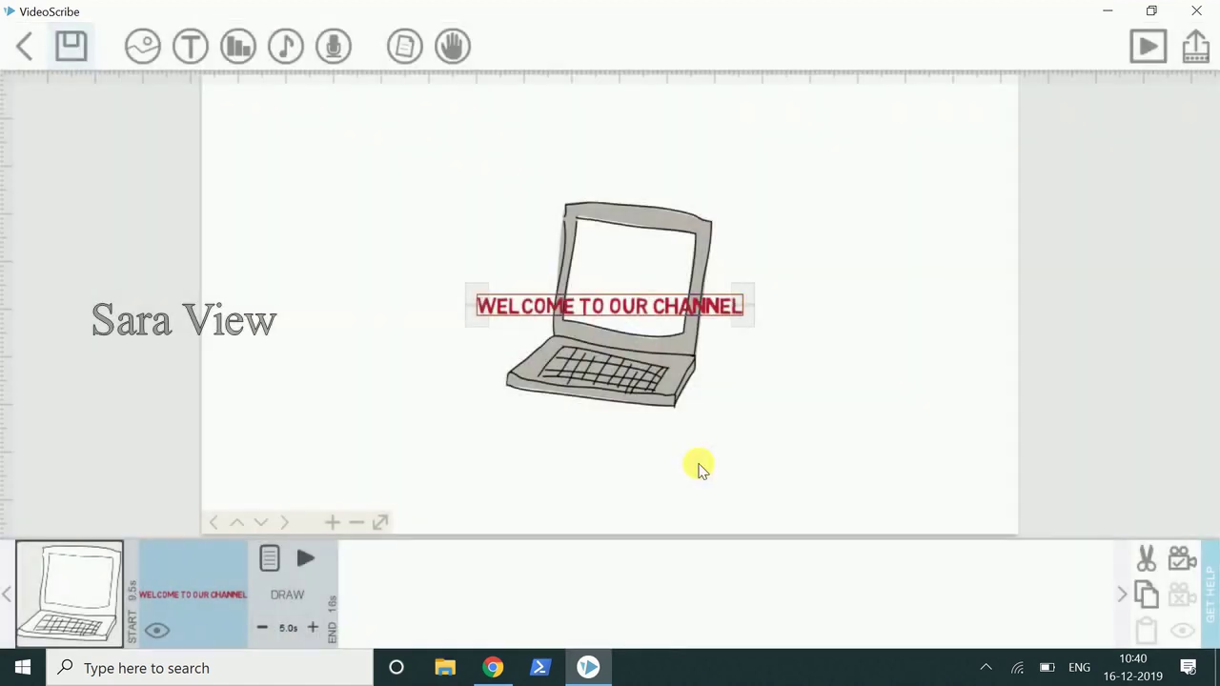
Step: Move the red title above the laptop and set a camera position for the laptop element
drag(618, 313, 612, 145)
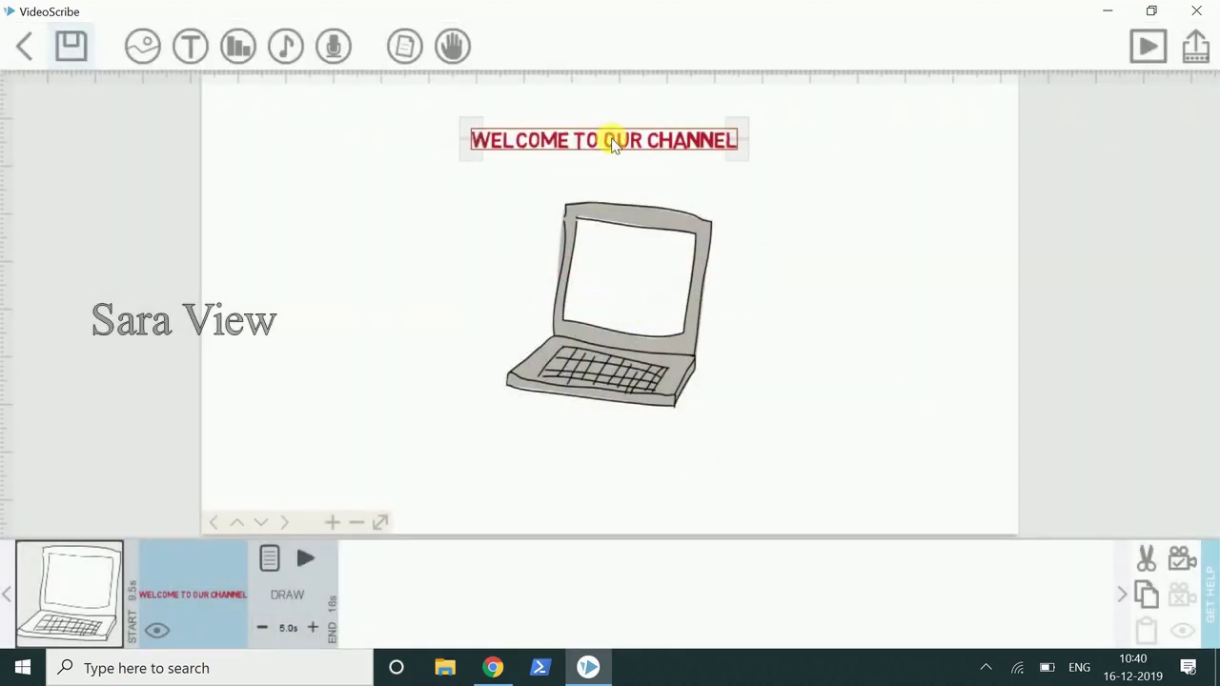
click(822, 299)
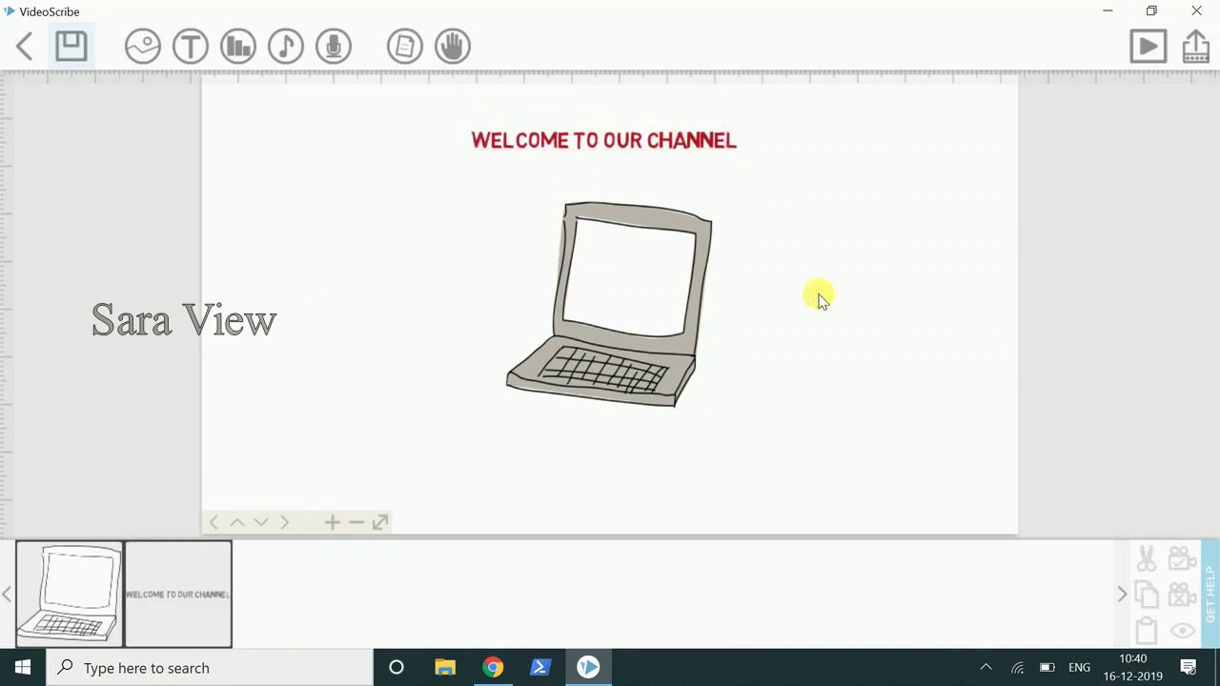
click(1192, 566)
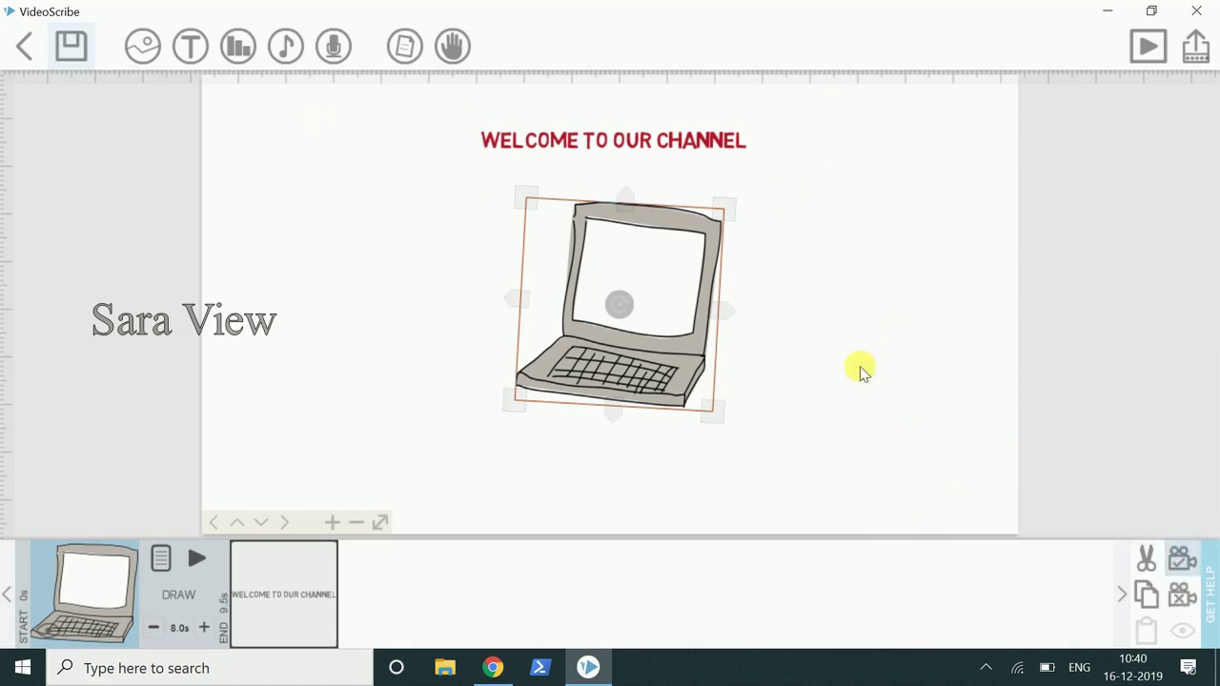
drag(908, 340, 338, 319)
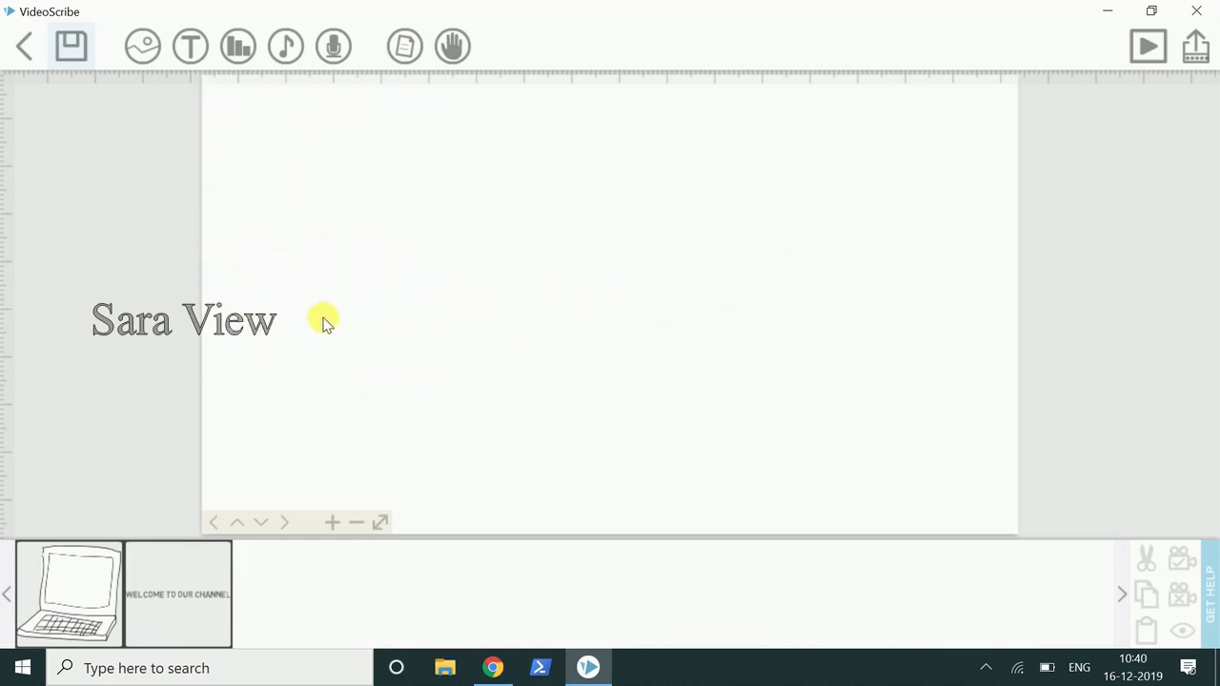
drag(283, 300, 866, 330)
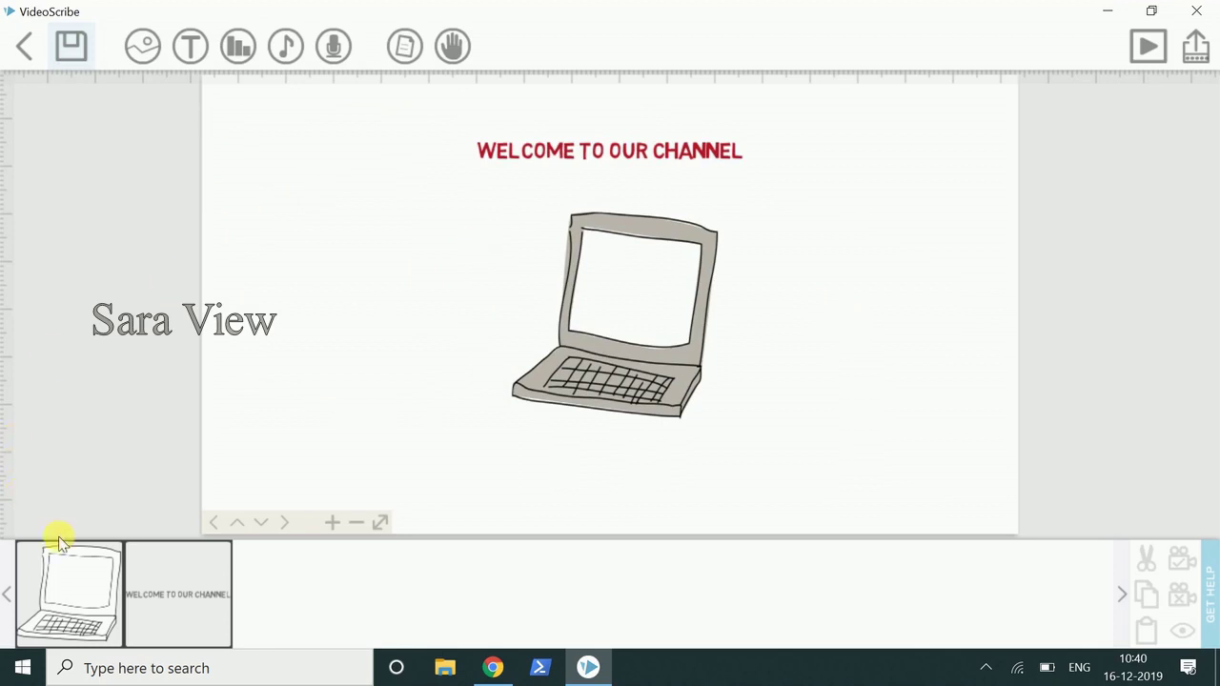
click(92, 605)
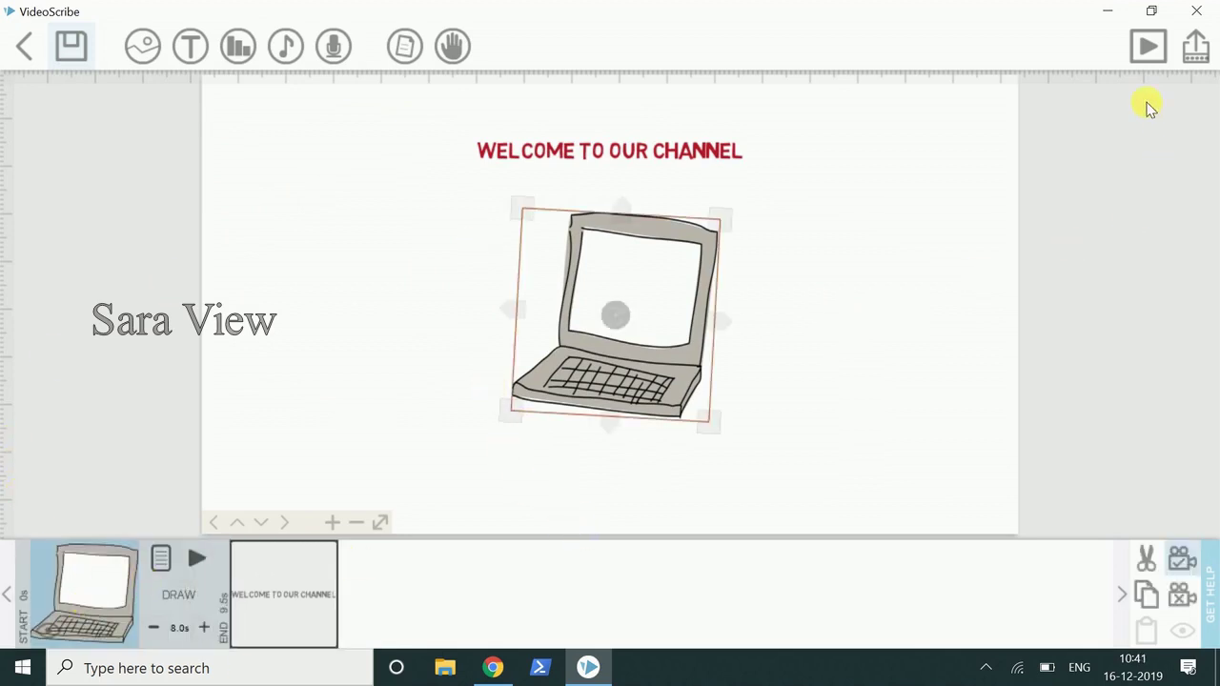
Step: Play the scribe preview to watch the laptop and title being hand-drawn
click(1148, 45)
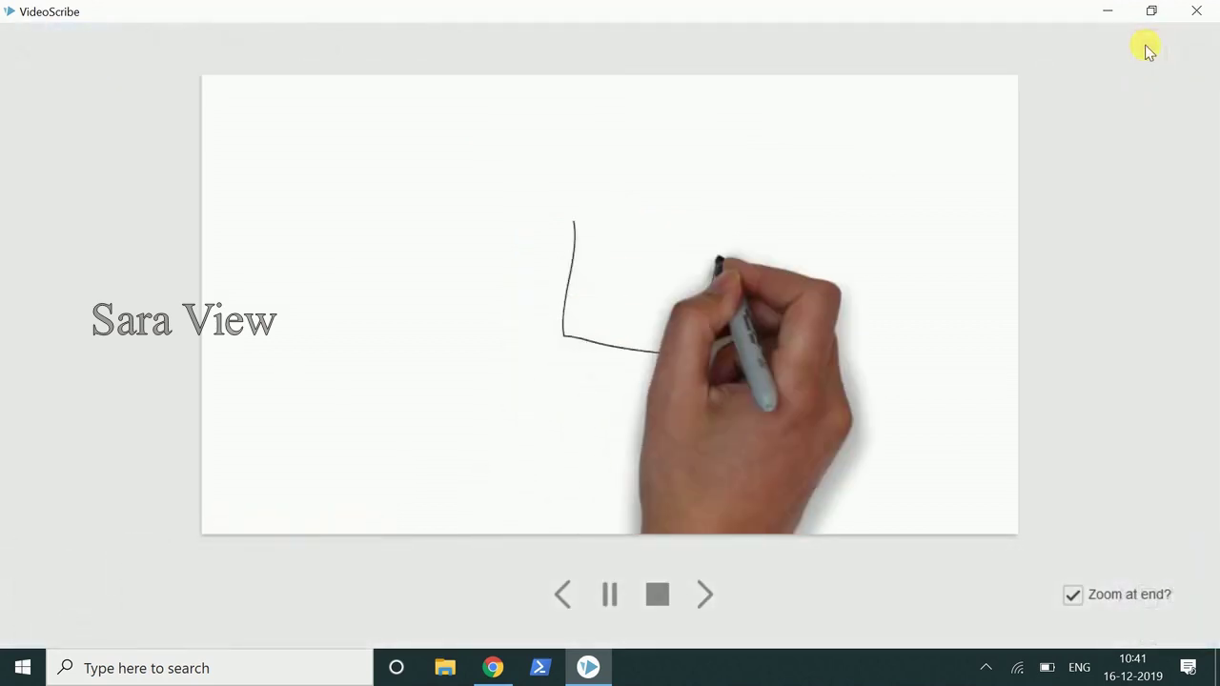